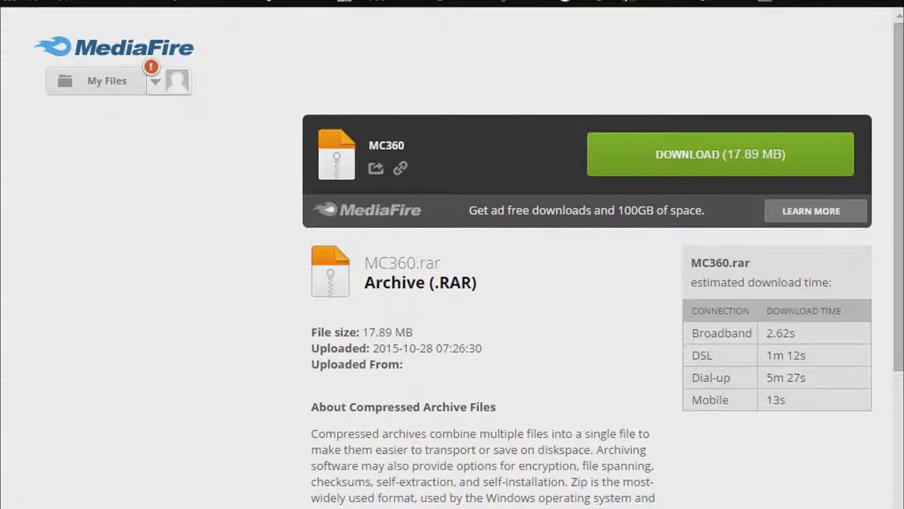
Download the 17.89 MB MC360.rar archive from the MediaFire page
click(681, 154)
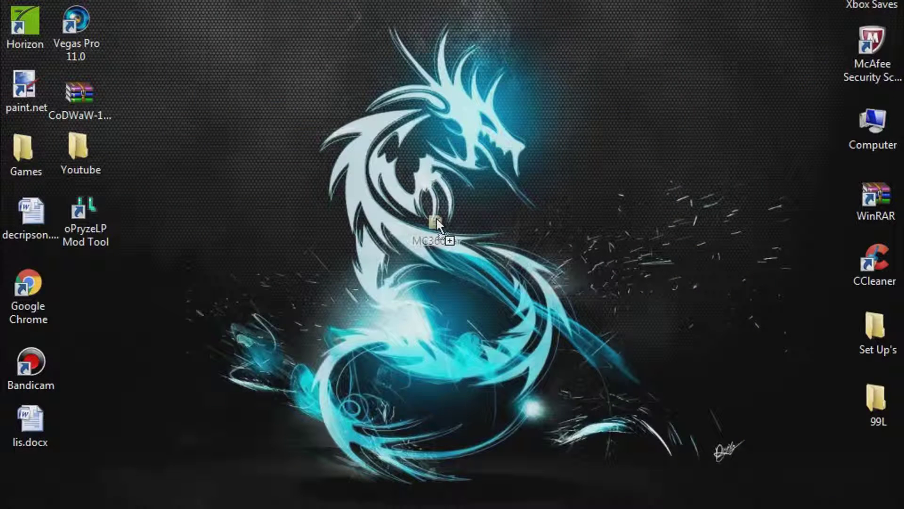
Paste MC360.rar onto the desktop and extract it there with Extract Here
key(ctrl+v)
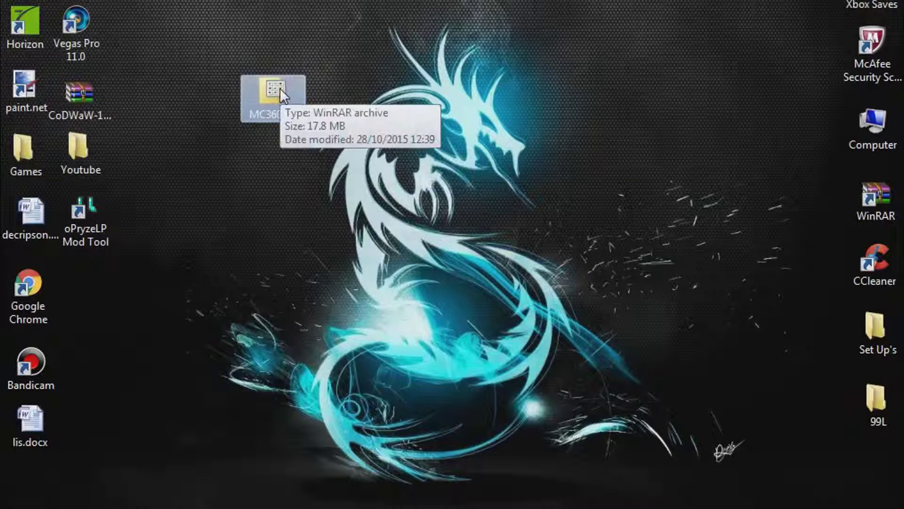
right_click(278, 89)
click(339, 145)
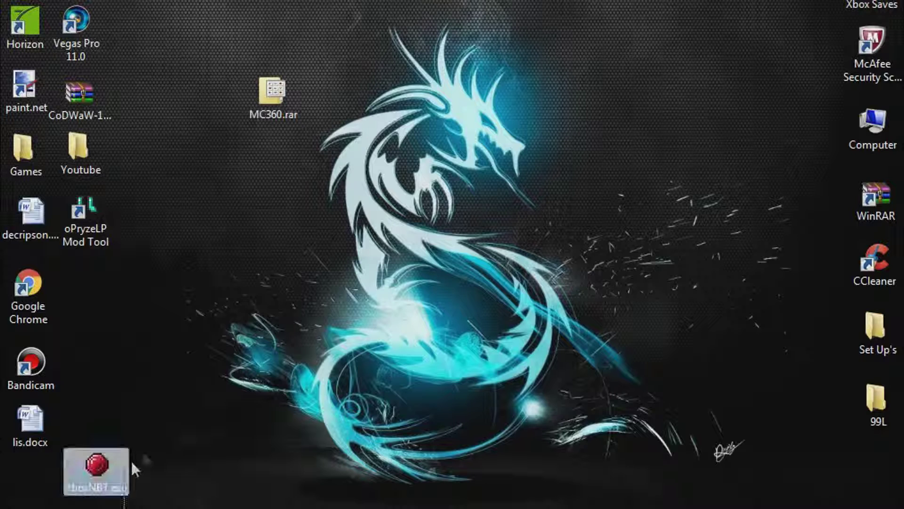
Try running XboxNBT.exe, dismiss the missing TurboActivate.dll error, and group it with the setup file
drag(124, 466, 450, 216)
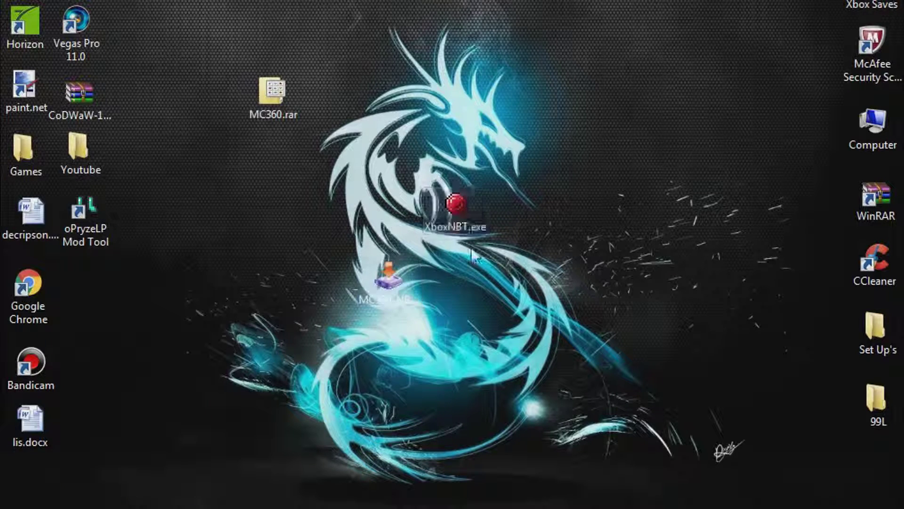
double_click(451, 202)
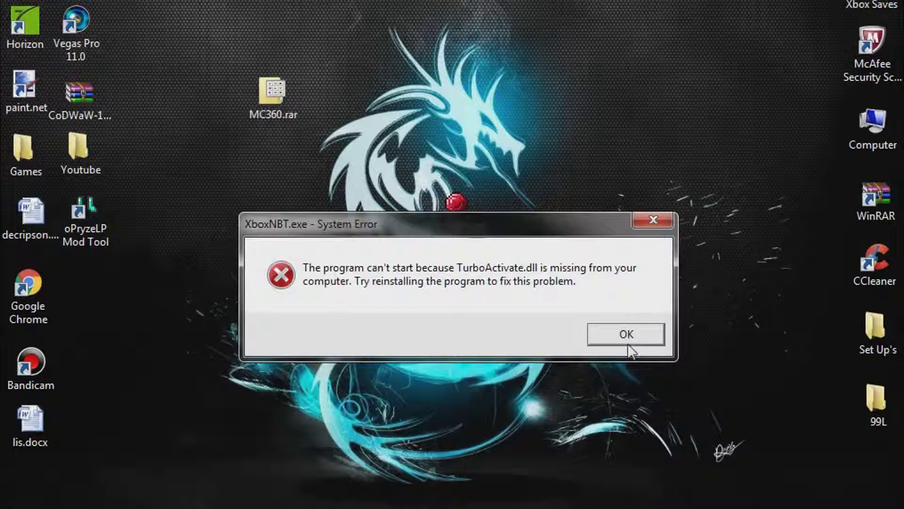
click(608, 333)
drag(392, 290, 301, 214)
Run MC360_NBT_Setup.exe, accept the license, and install to C:\Program Files\MC360 NBT Editor, creating the folder
double_click(322, 221)
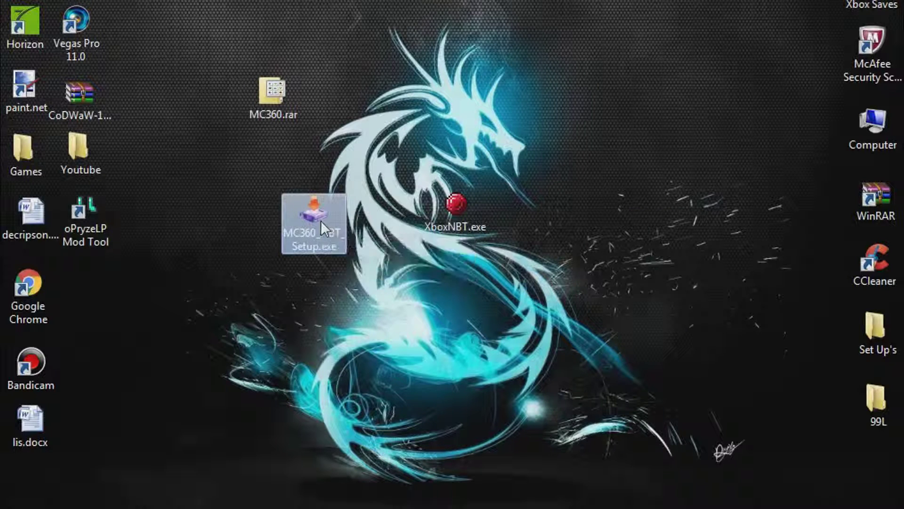
click(548, 399)
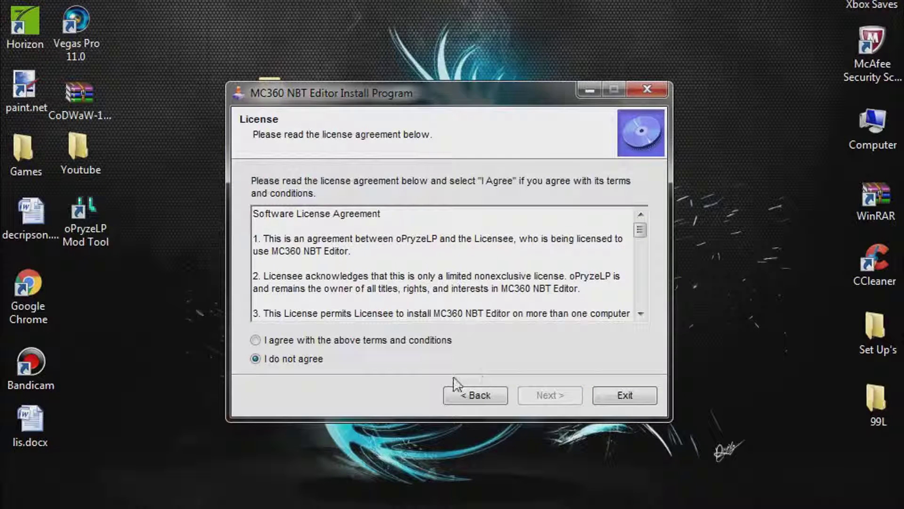
click(255, 340)
click(526, 398)
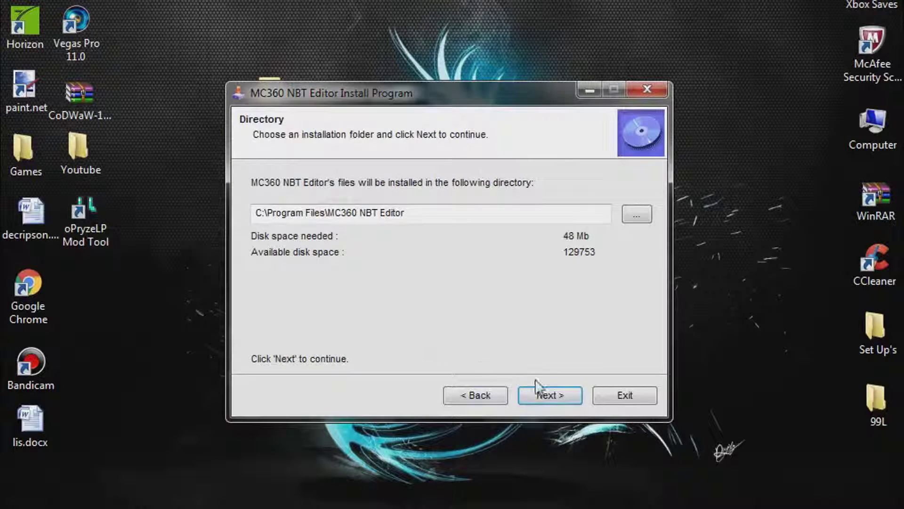
click(556, 395)
click(547, 328)
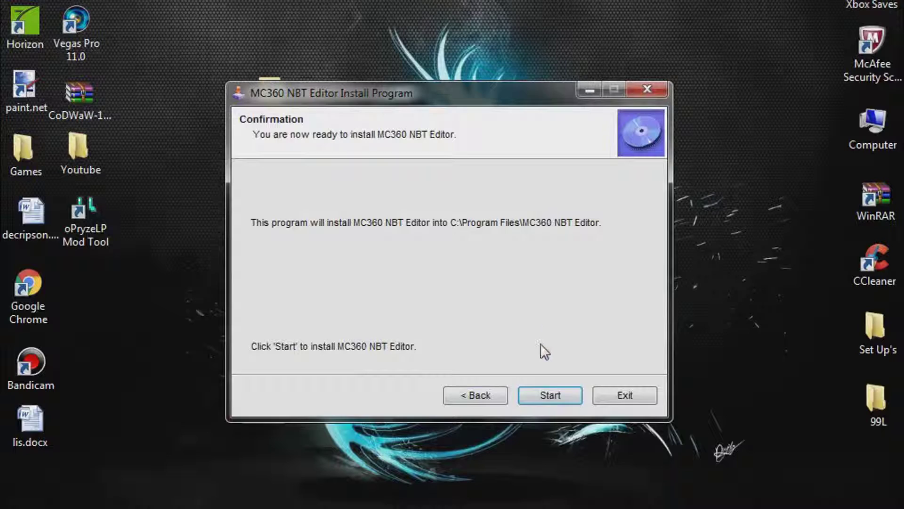
click(550, 399)
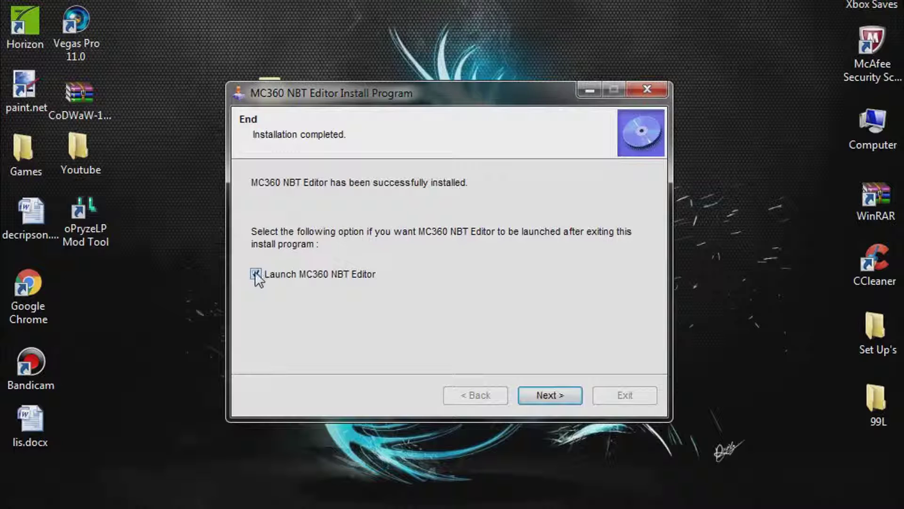
click(550, 395)
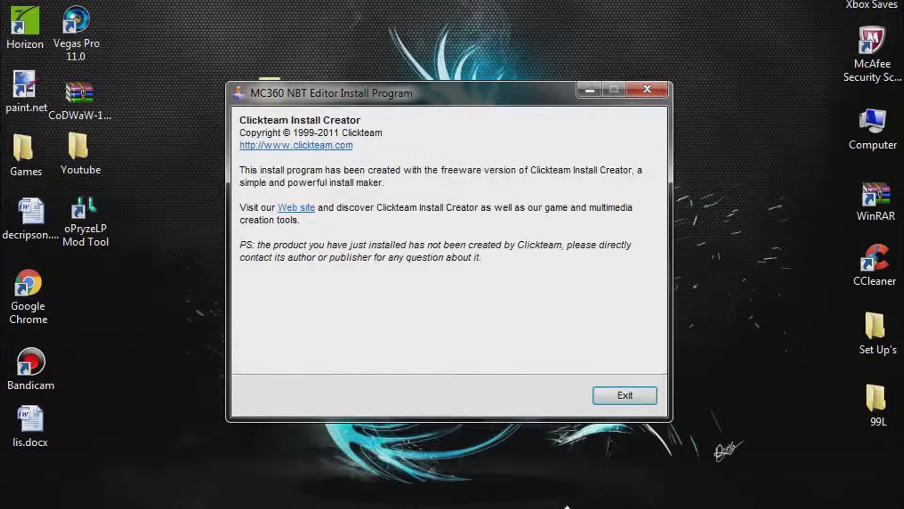
click(625, 396)
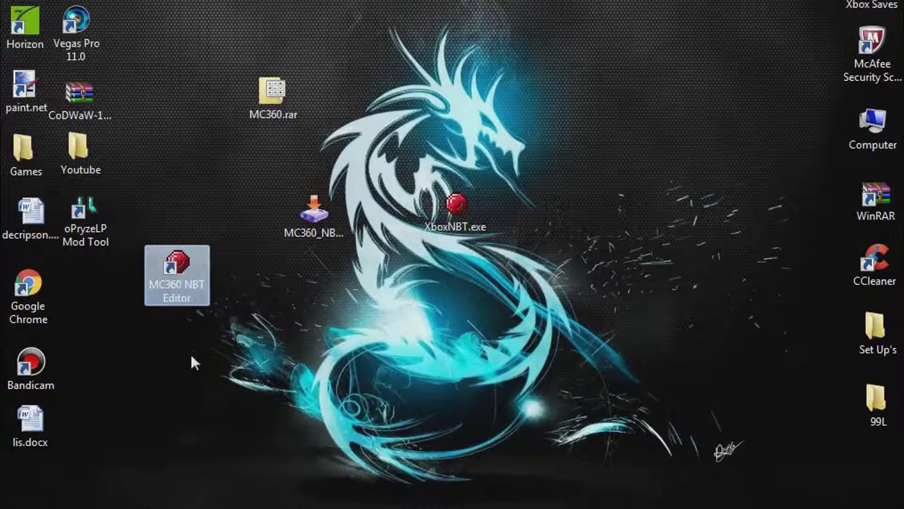
Move the desktop XboxNBT.exe into the editor's install folder, replacing the old one, and launch it
right_click(185, 285)
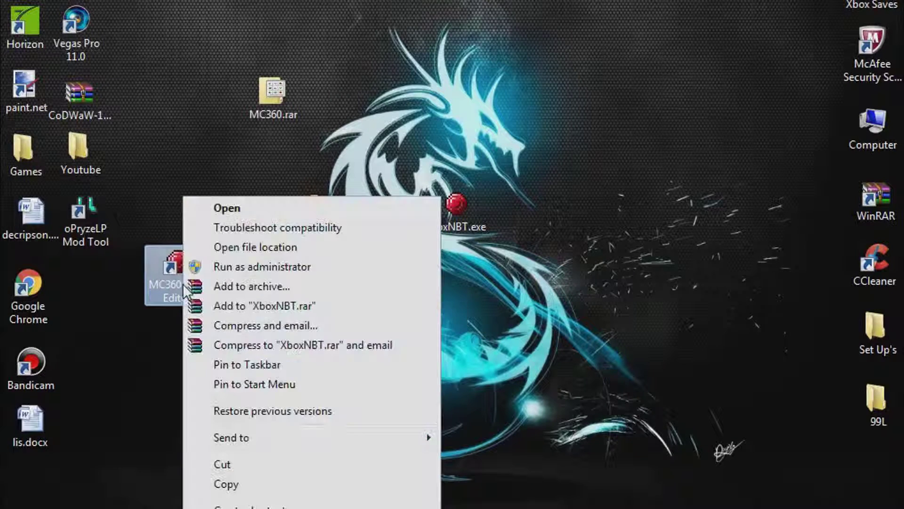
click(233, 248)
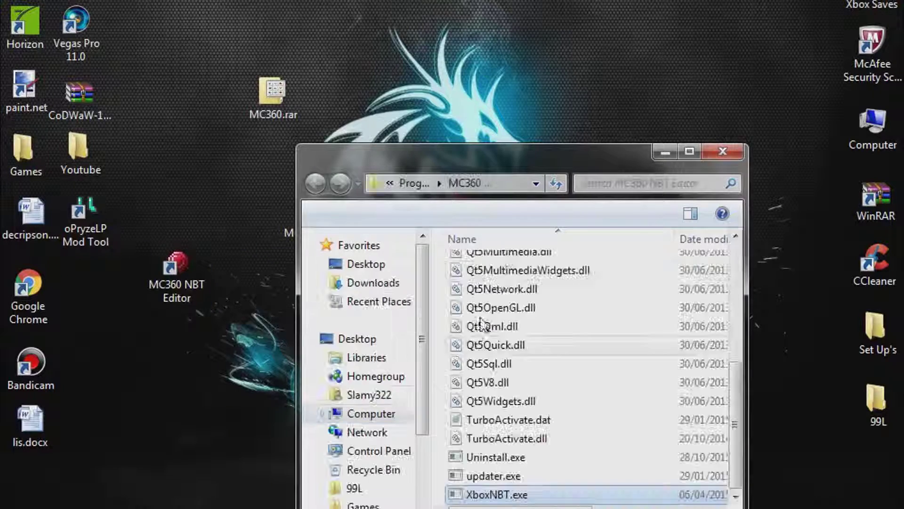
drag(485, 155, 832, 137)
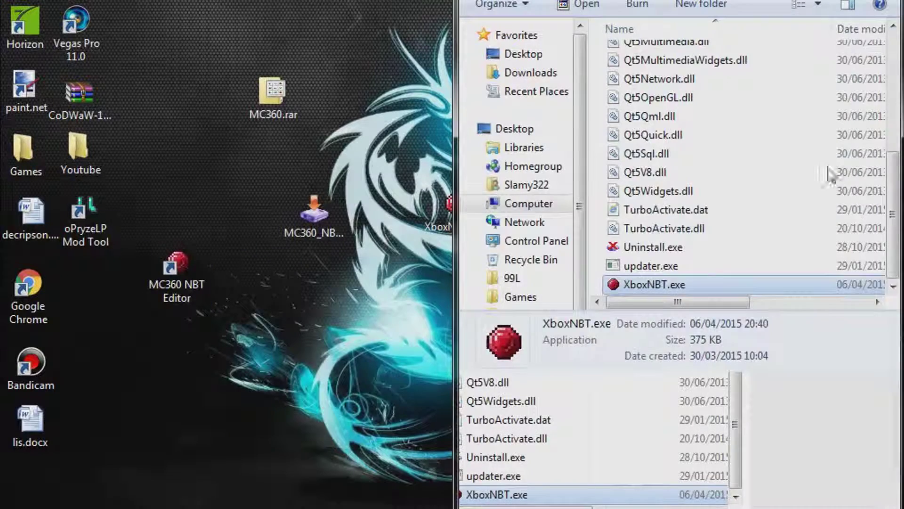
mouse_move(433, 220)
mouse_down()
mouse_move(365, 157)
mouse_move(358, 165)
mouse_move(355, 141)
mouse_move(651, 243)
mouse_move(594, 245)
mouse_up()
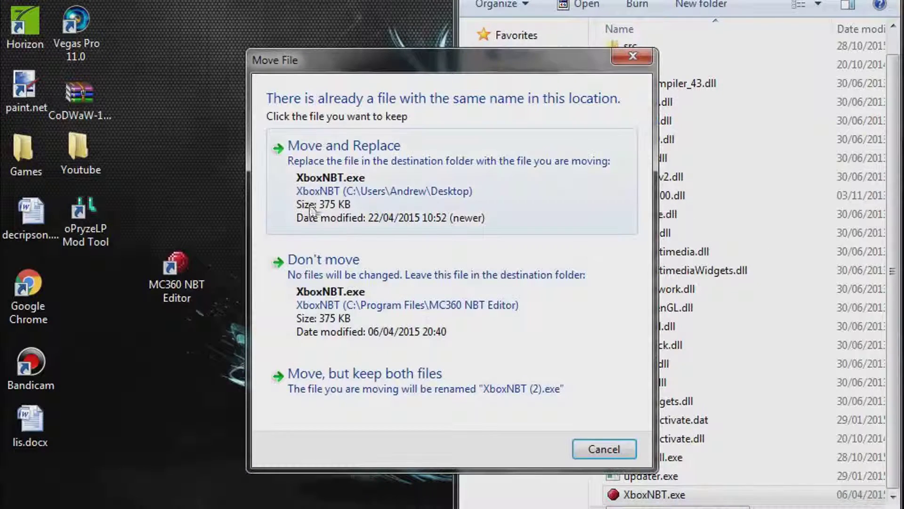
click(311, 210)
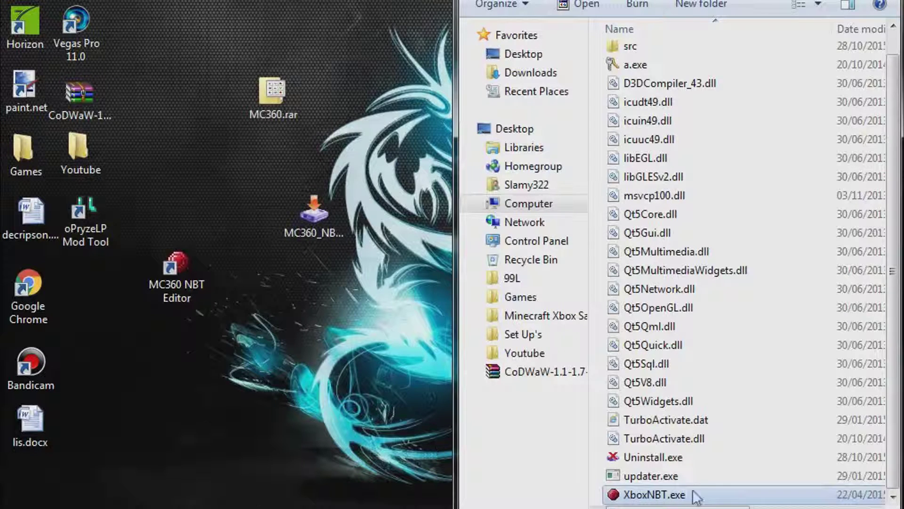
double_click(652, 494)
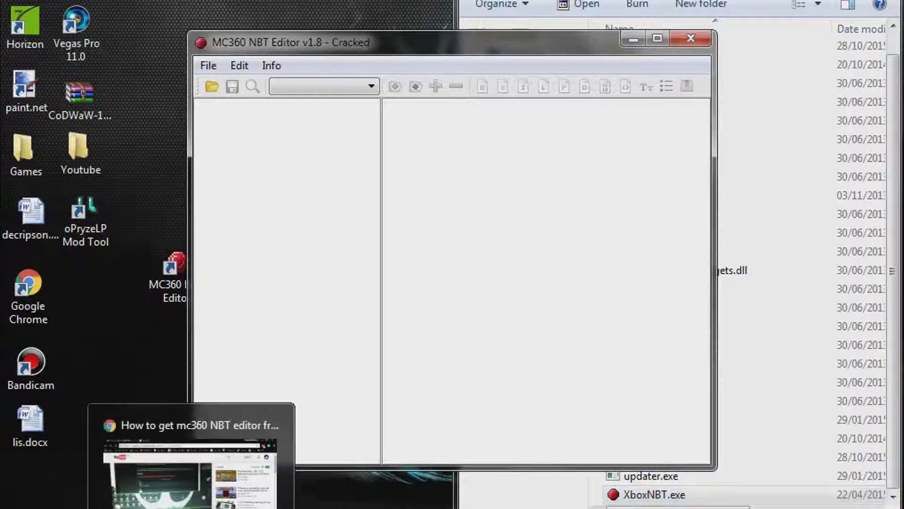
Open savegame.dat from Minecraft Xbox Saves > th in the editor
click(208, 66)
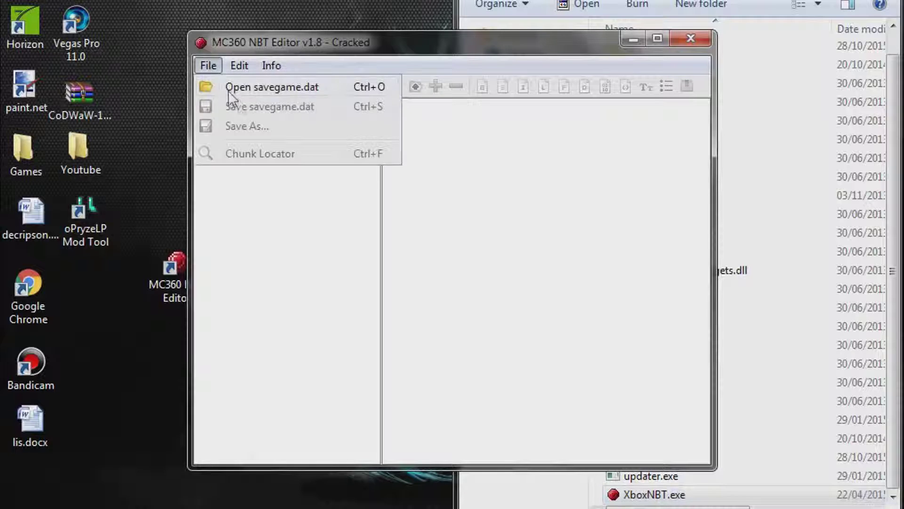
click(239, 90)
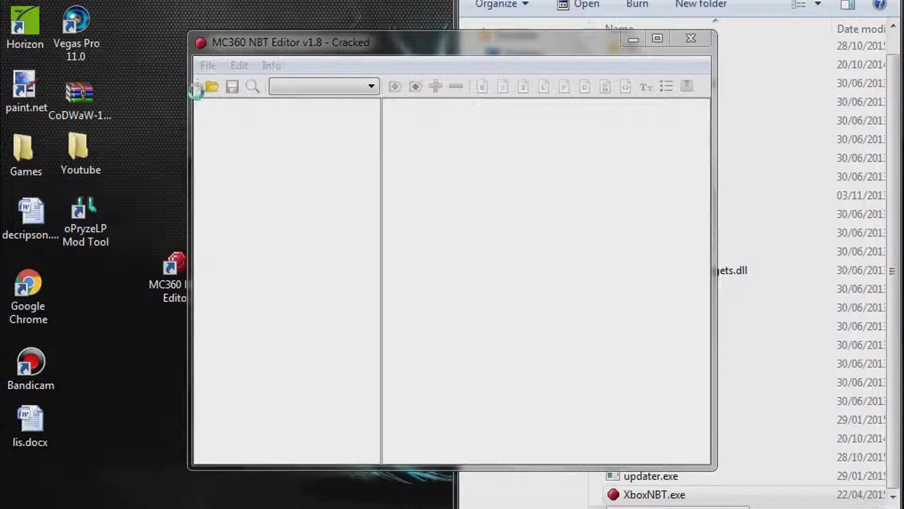
drag(335, 256, 335, 304)
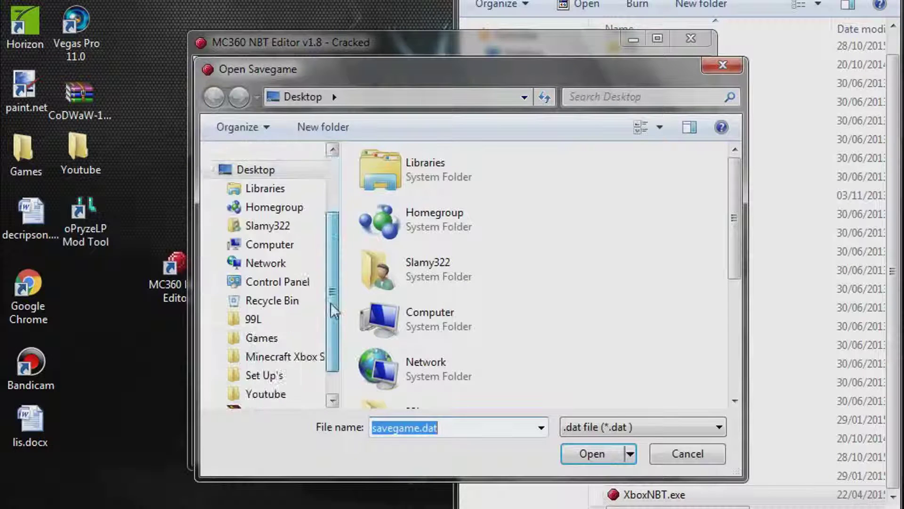
click(283, 357)
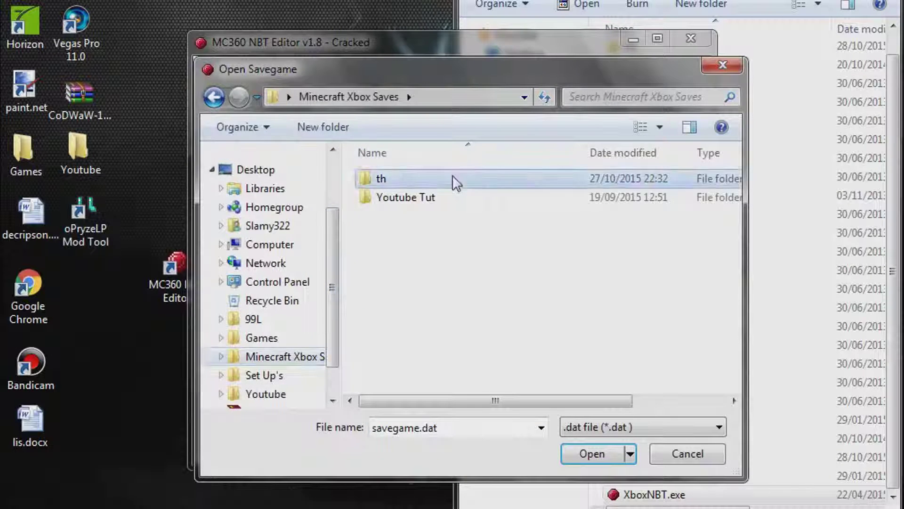
double_click(453, 175)
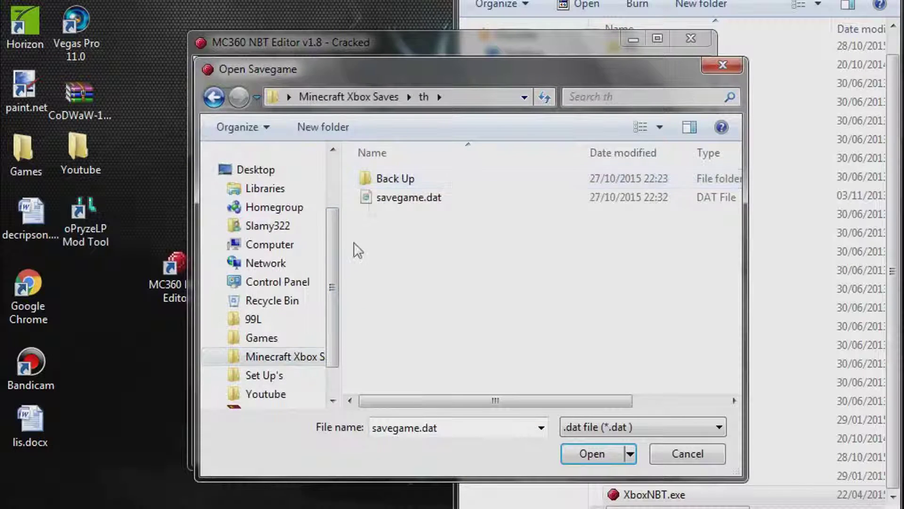
click(599, 455)
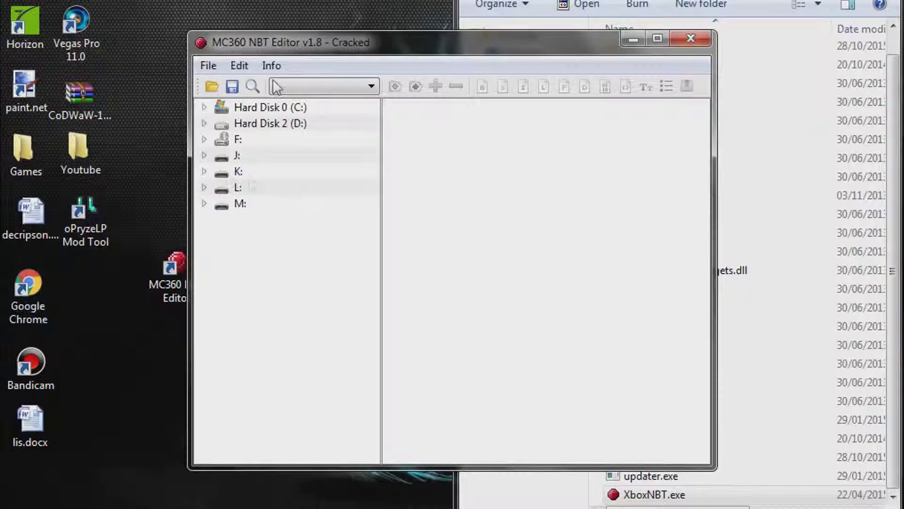
Locate the chunk at coordinates X 234, Z 45
click(251, 85)
text(450)
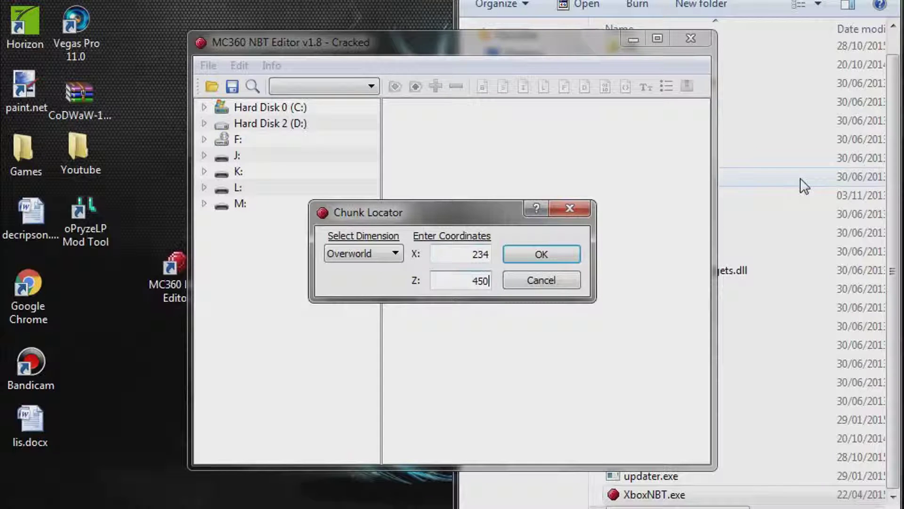
key(BackSpace)
click(555, 257)
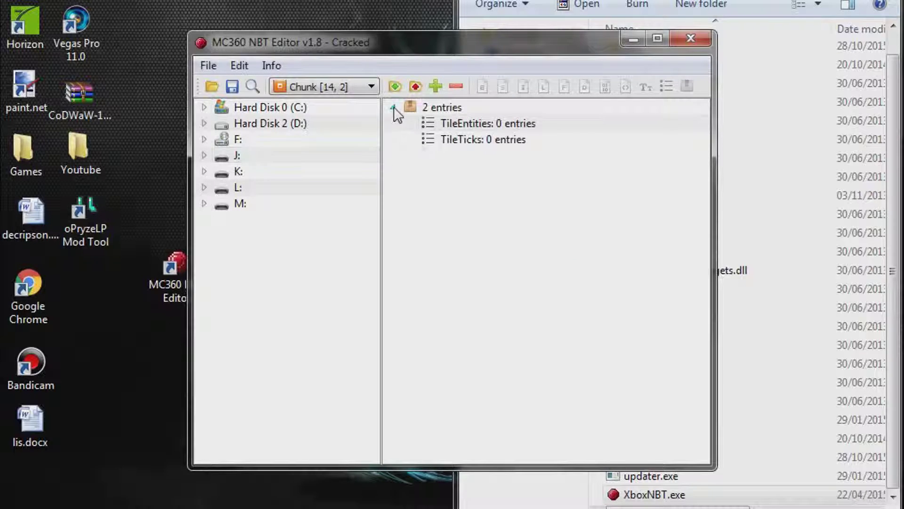
Inspect the chunk's TileEntities tag without changes, then close the editor
click(394, 108)
click(394, 107)
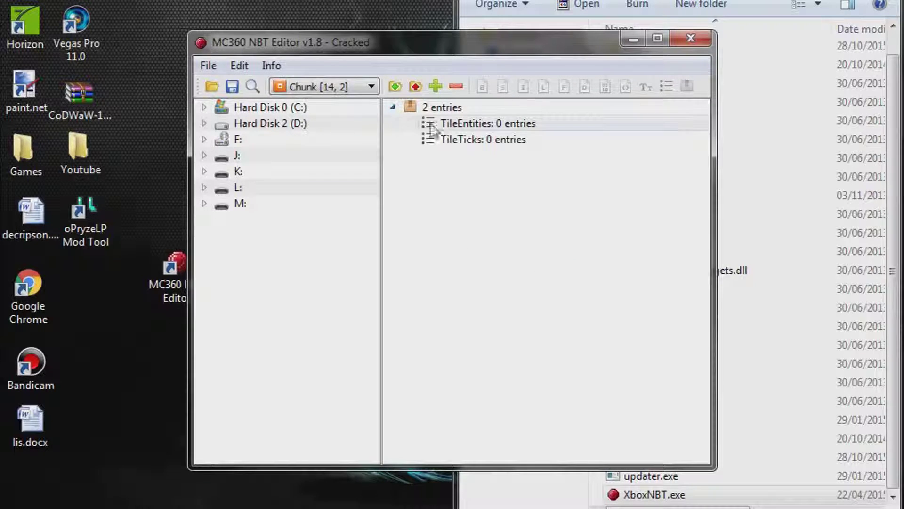
double_click(423, 126)
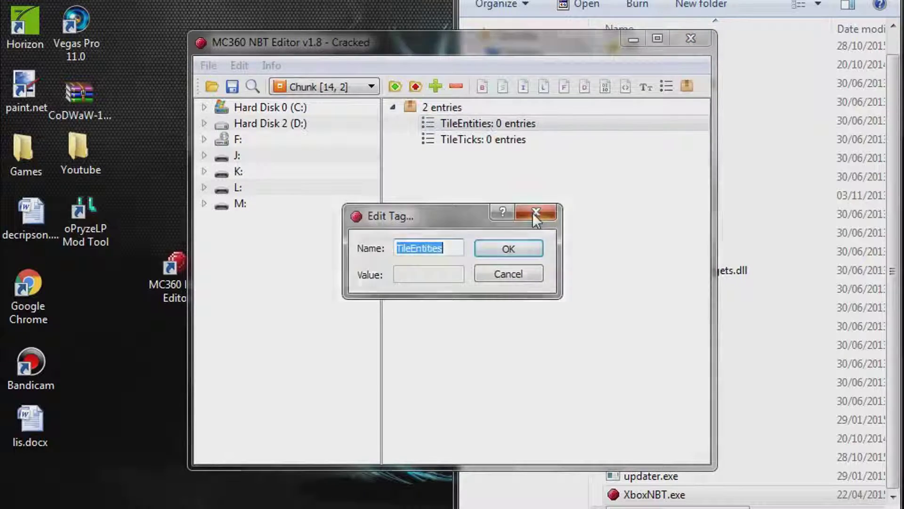
click(541, 277)
click(690, 38)
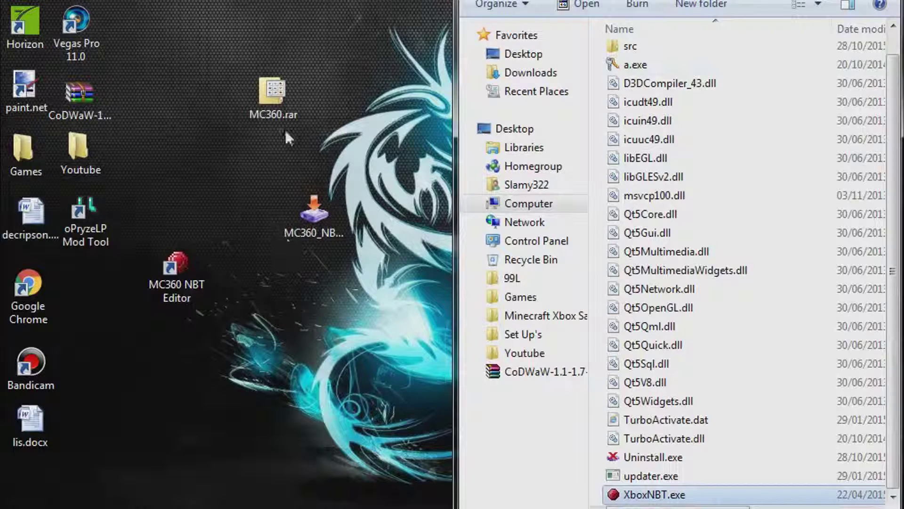
Delete MC360_NBT_Setup.exe from the desktop
drag(280, 111, 113, 28)
click(313, 216)
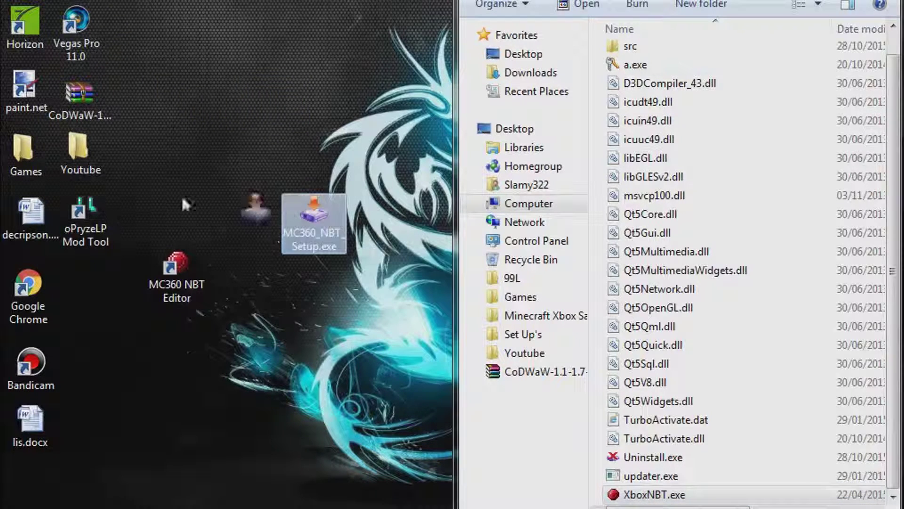
key(Delete)
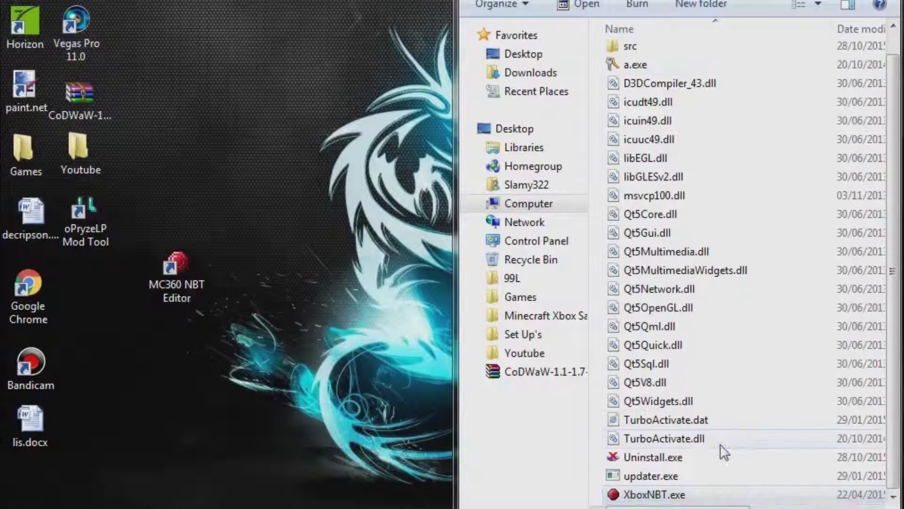
Run Uninstall.exe, confirm the removal of MC360 NBT Editor and acknowledge success
double_click(725, 457)
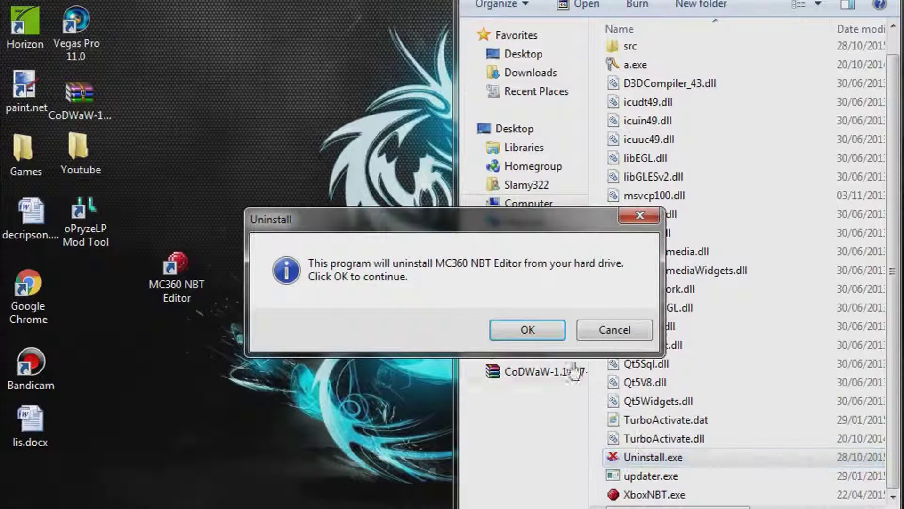
click(542, 335)
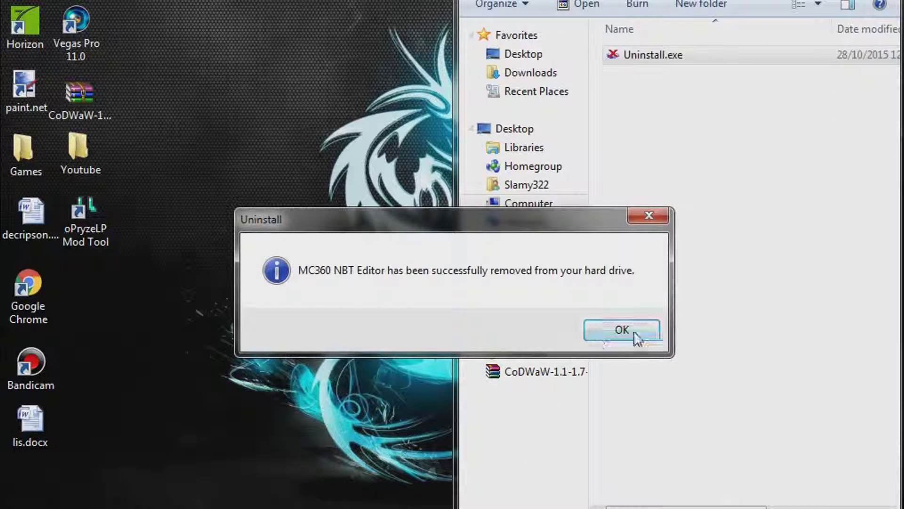
click(636, 336)
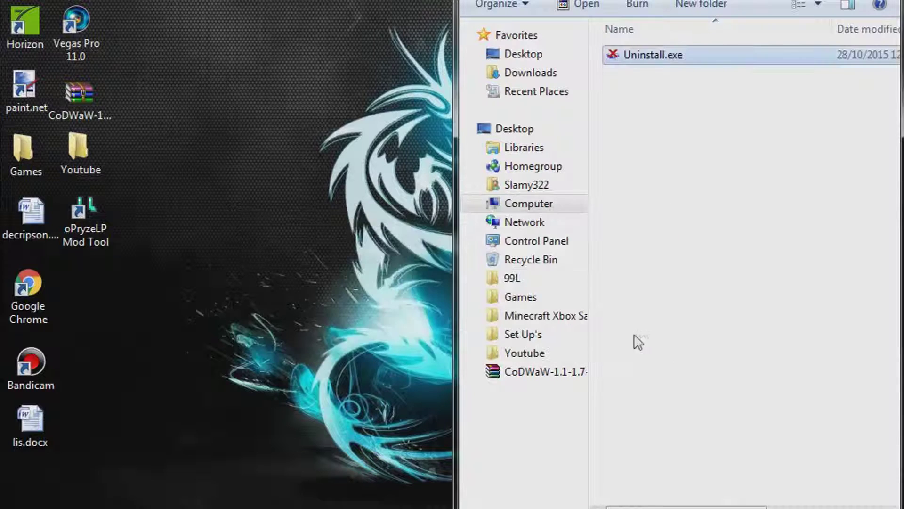
double_click(667, 59)
click(526, 328)
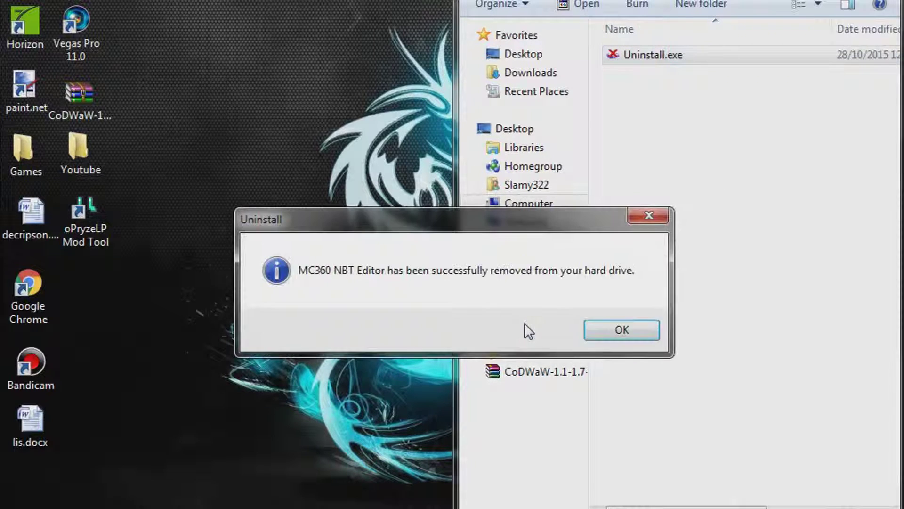
click(591, 329)
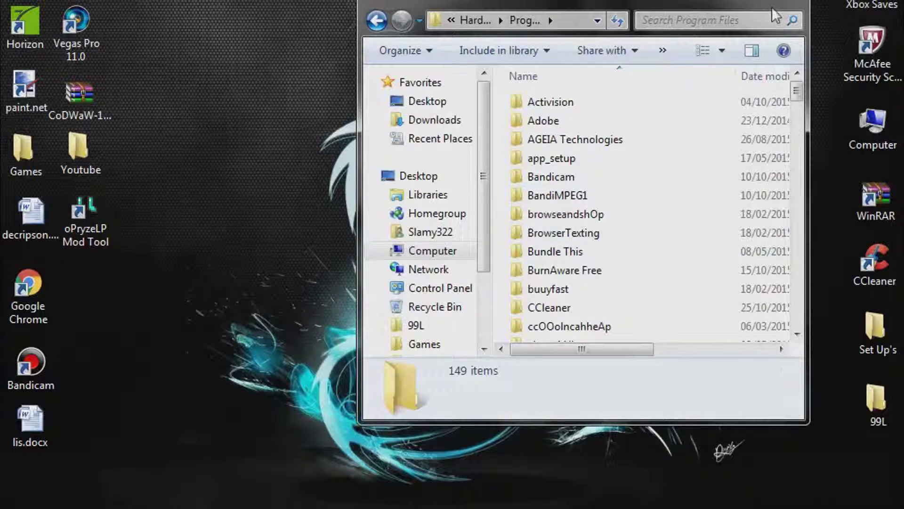
Close the Program Files window and permanently delete the two desktop items with Shift+Delete
drag(772, 7, 772, 21)
click(772, 21)
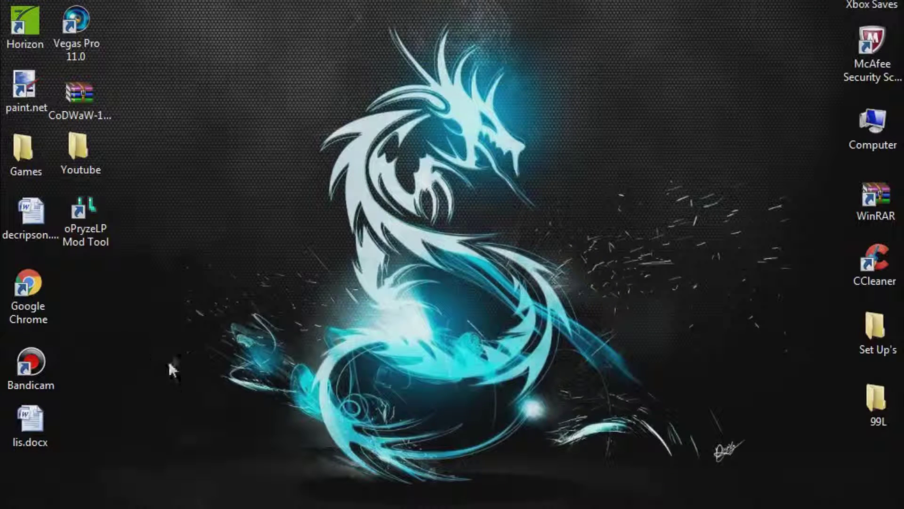
right_click(25, 2)
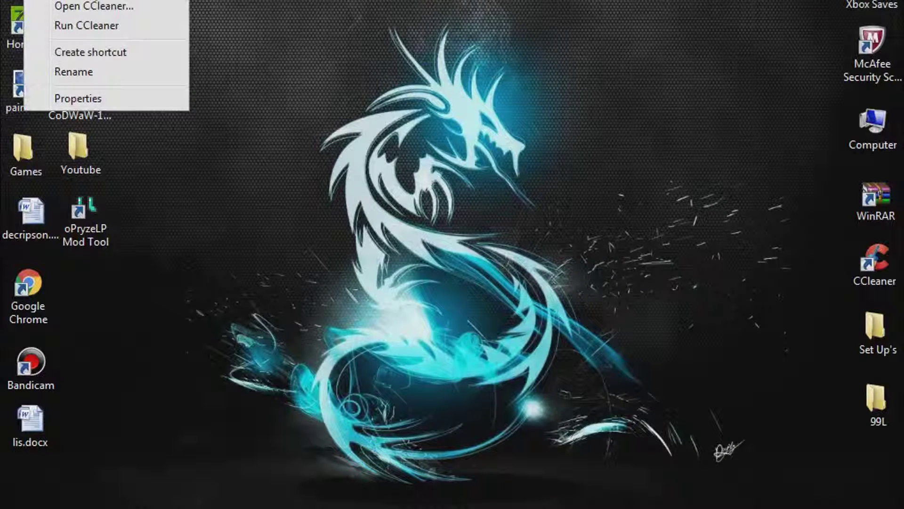
key(shift+Delete)
click(537, 281)
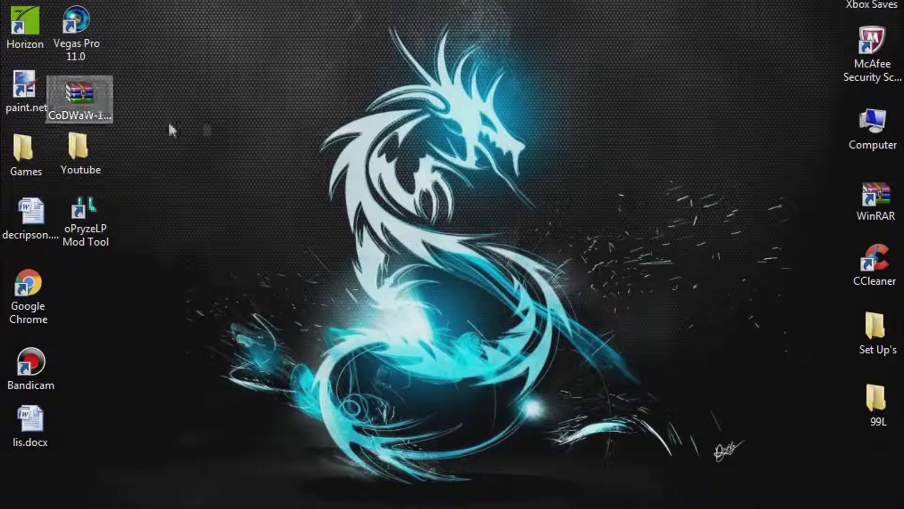